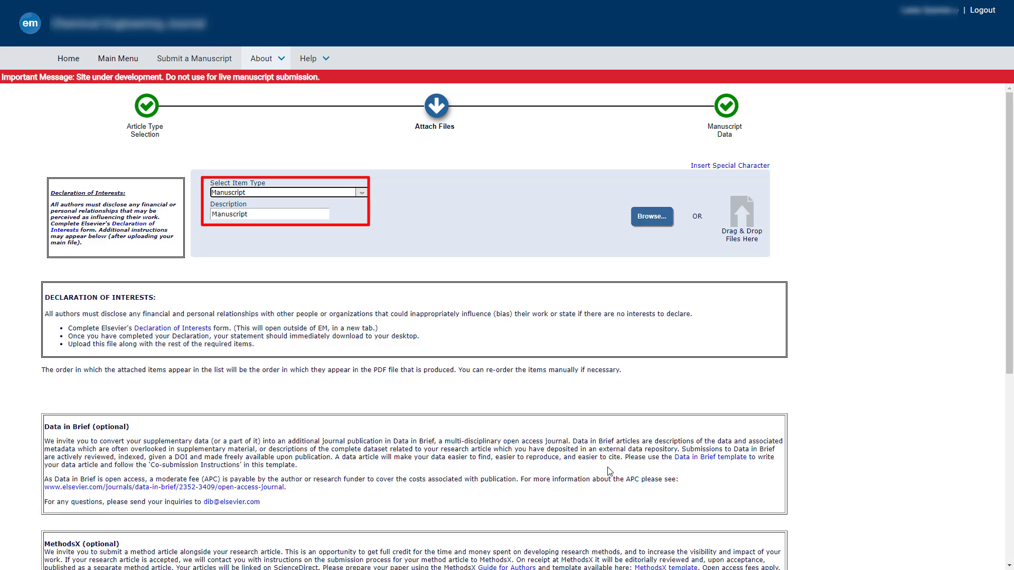
scroll(608, 472, "down", 4)
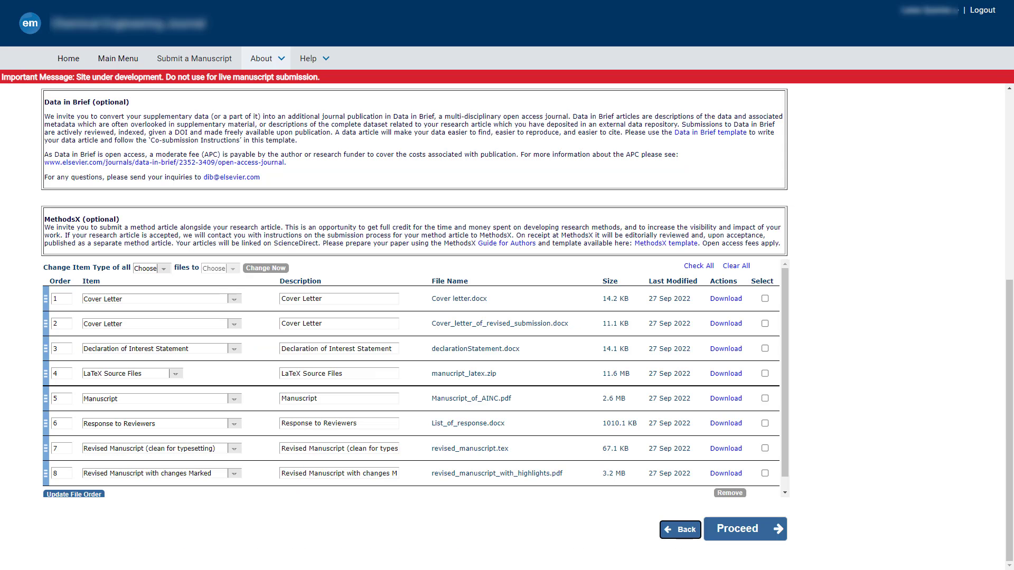